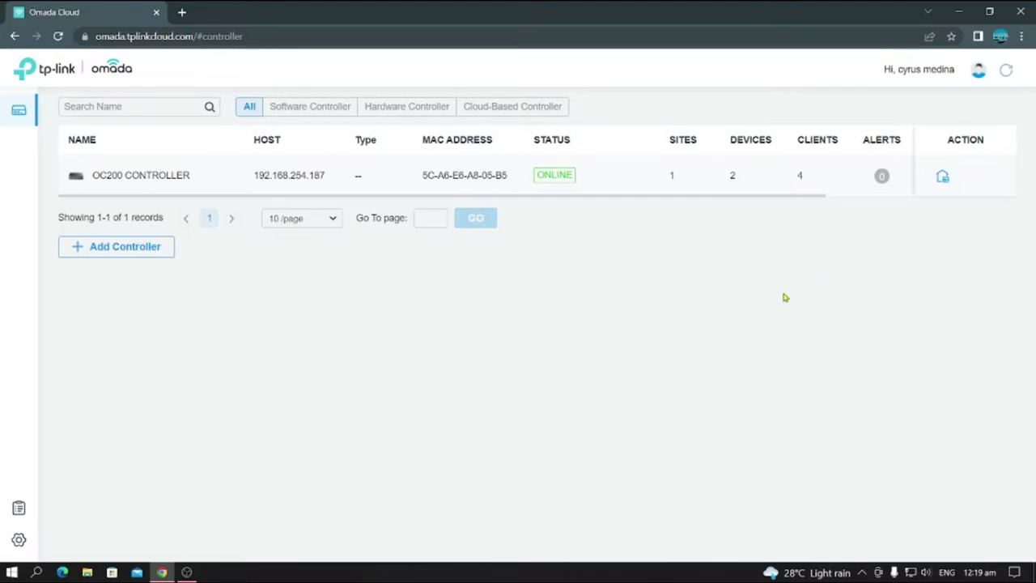
# Launch the OC200 controller and open the voucher list in the Hotspot Manager of the Default site.
pyautogui.click(943, 178)
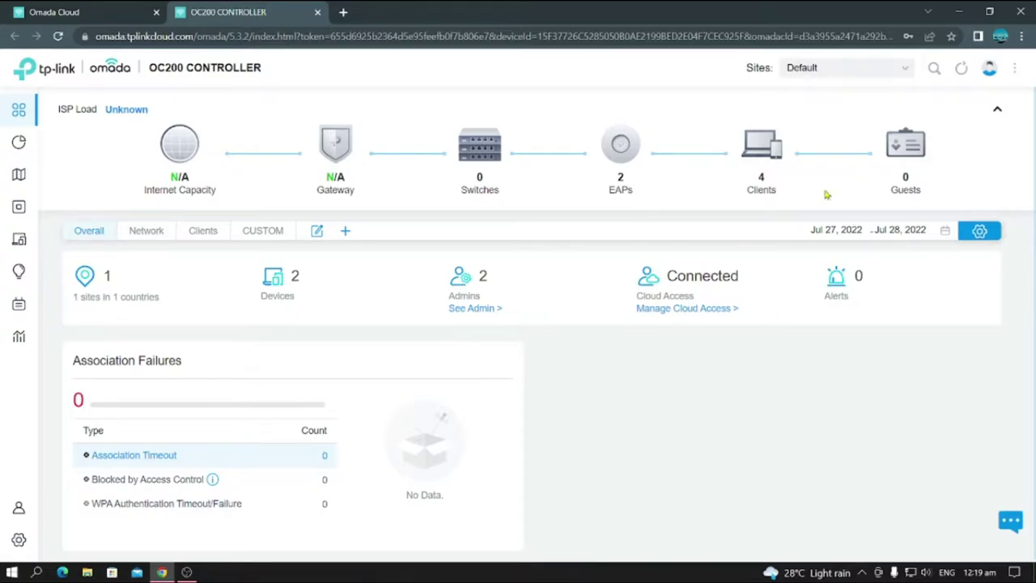
pyautogui.click(889, 71)
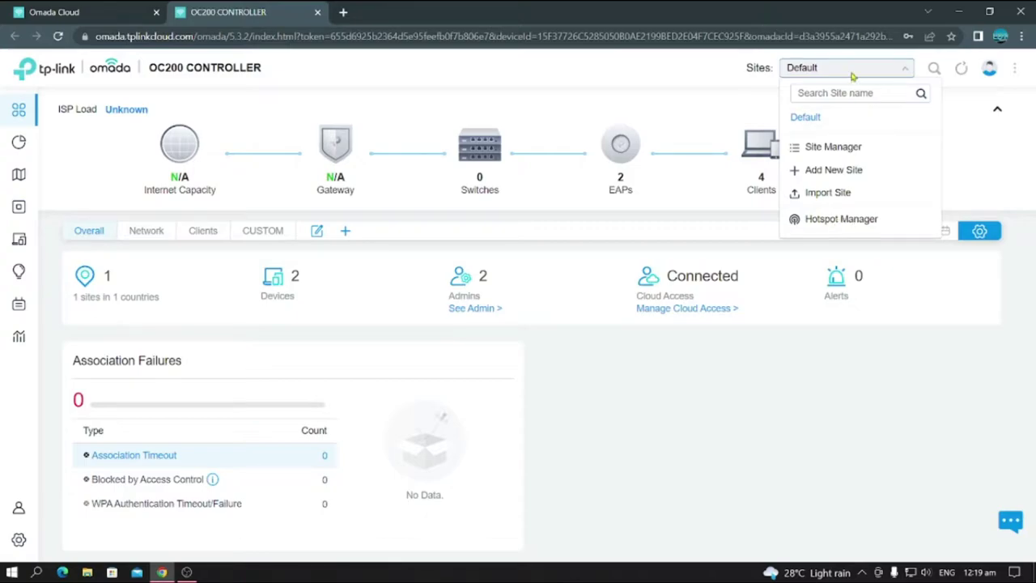
pyautogui.click(823, 225)
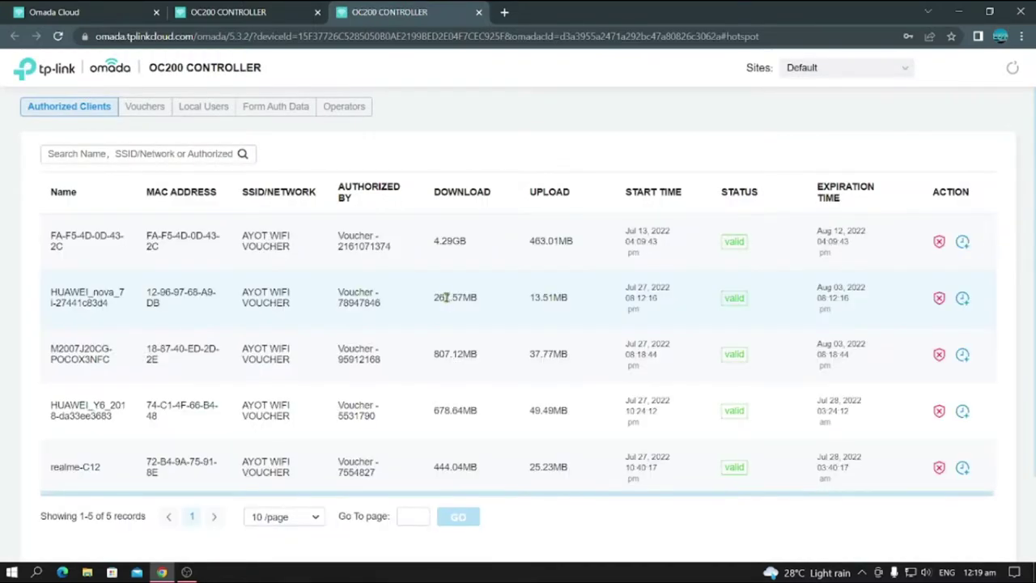
pyautogui.click(148, 110)
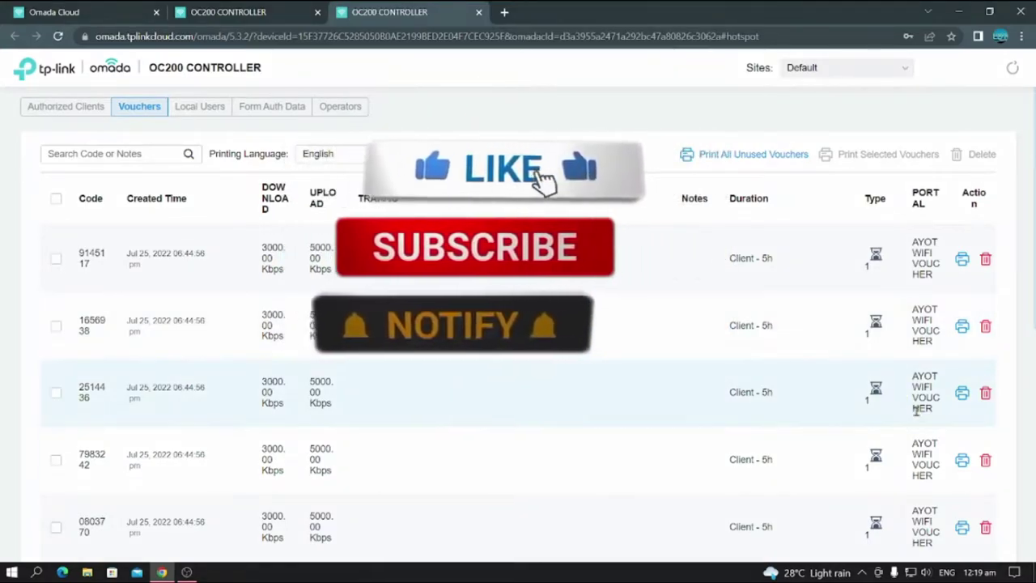
# Look through the existing vouchers on the first and last pages of the list.
pyautogui.scroll(-4, 867, 386)
pyautogui.scroll(-2, 864, 394)
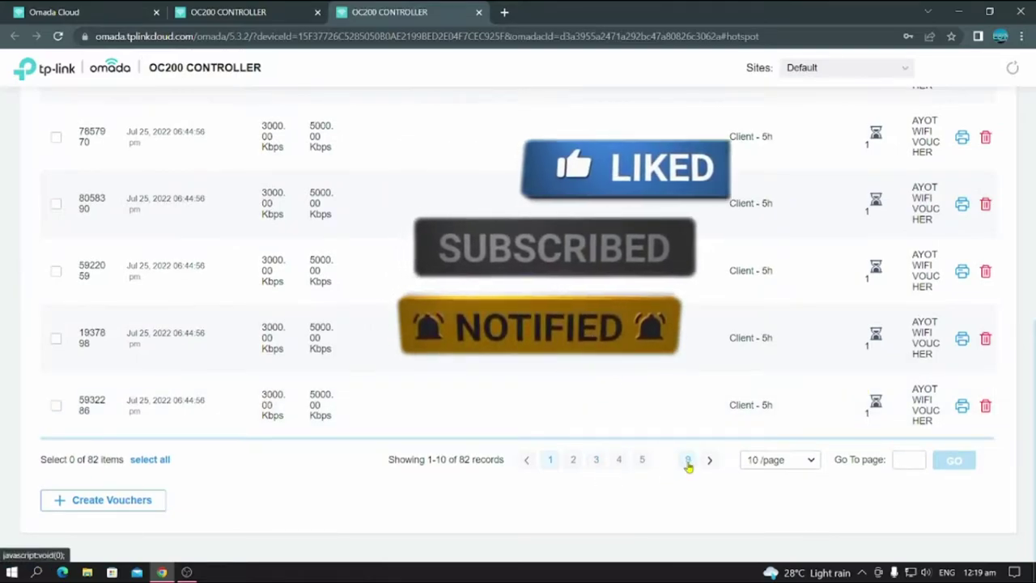
pyautogui.click(687, 459)
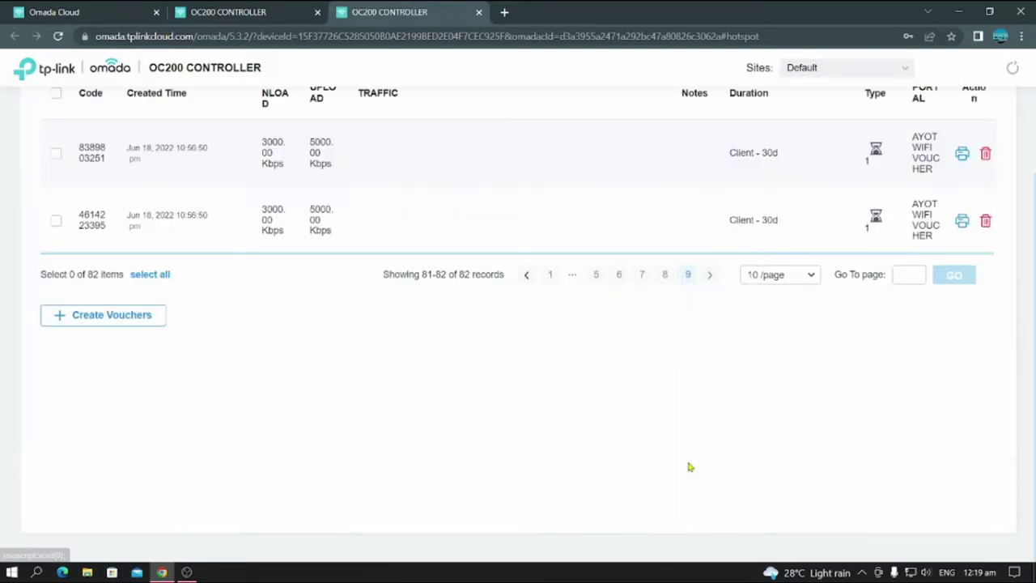
pyautogui.click(550, 275)
pyautogui.scroll(2, 510, 432)
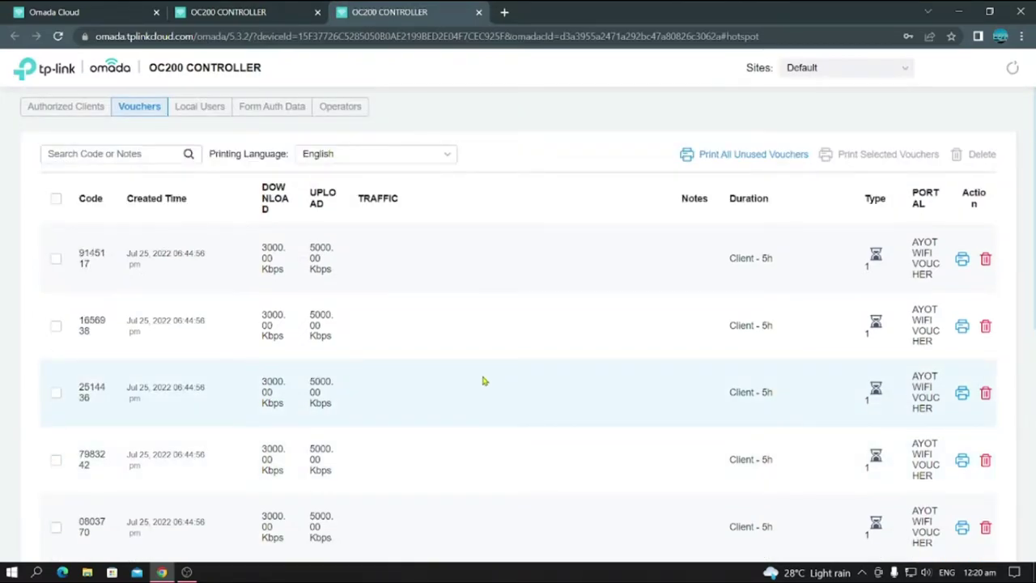
pyautogui.scroll(-4, 430, 315)
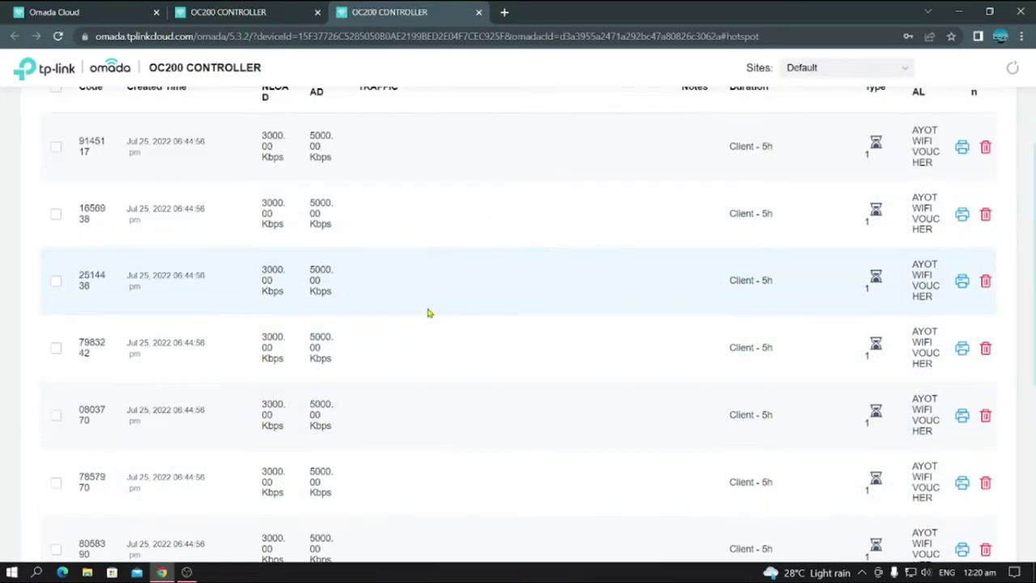
pyautogui.scroll(-2, 429, 313)
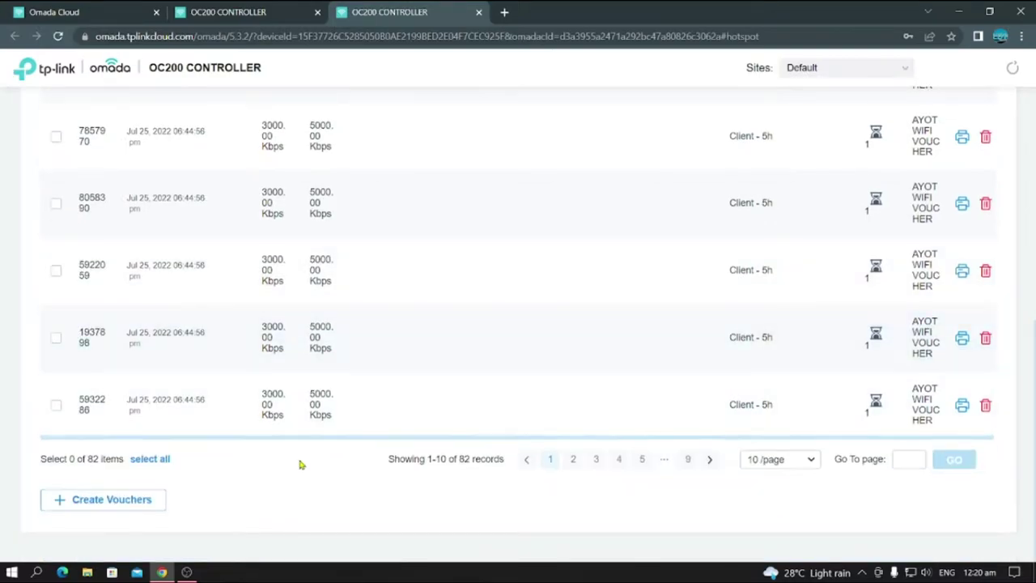
pyautogui.scroll(6, 422, 343)
pyautogui.scroll(-6, 423, 344)
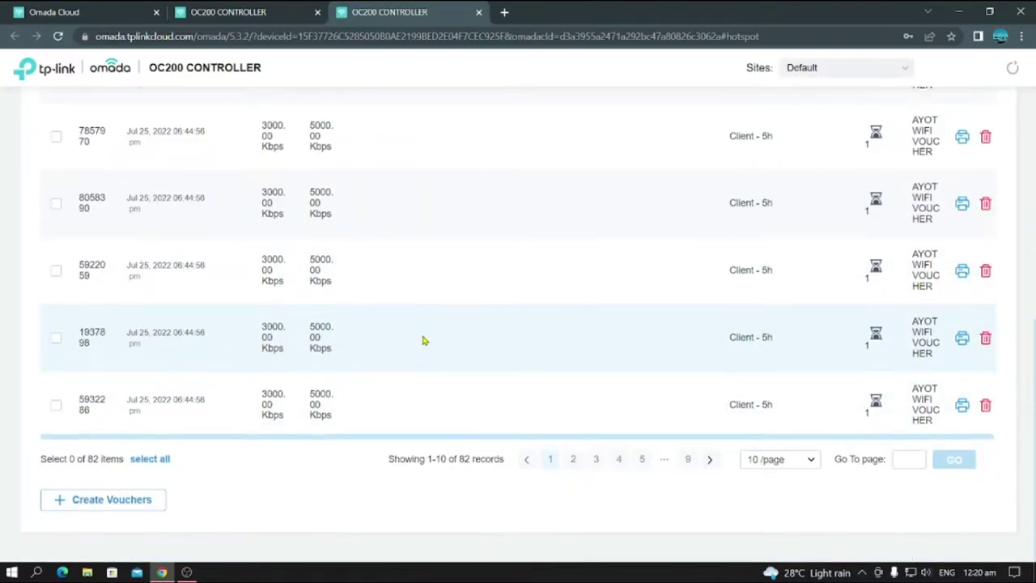
# Start creating a new batch of vouchers and set the amount to 36.
pyautogui.click(115, 503)
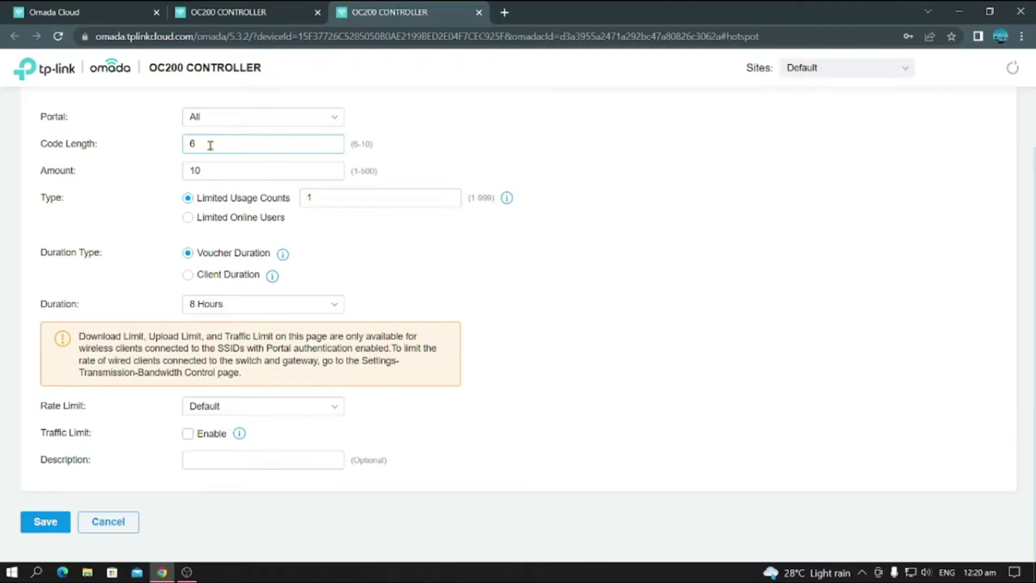
pyautogui.click(206, 171)
pyautogui.press('BackSpace')
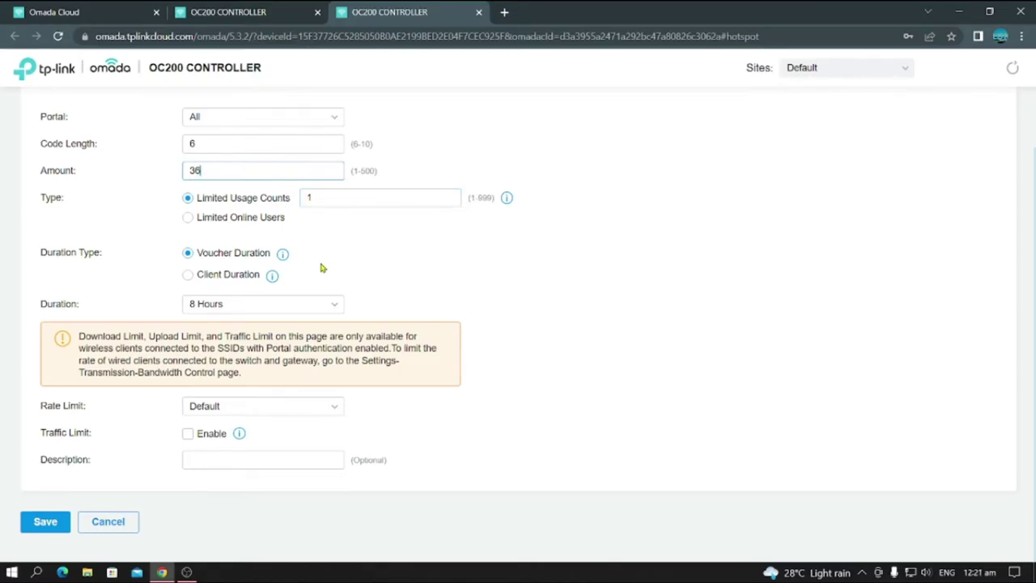
# Give the new vouchers a custom duration of 2 hours.
pyautogui.click(331, 304)
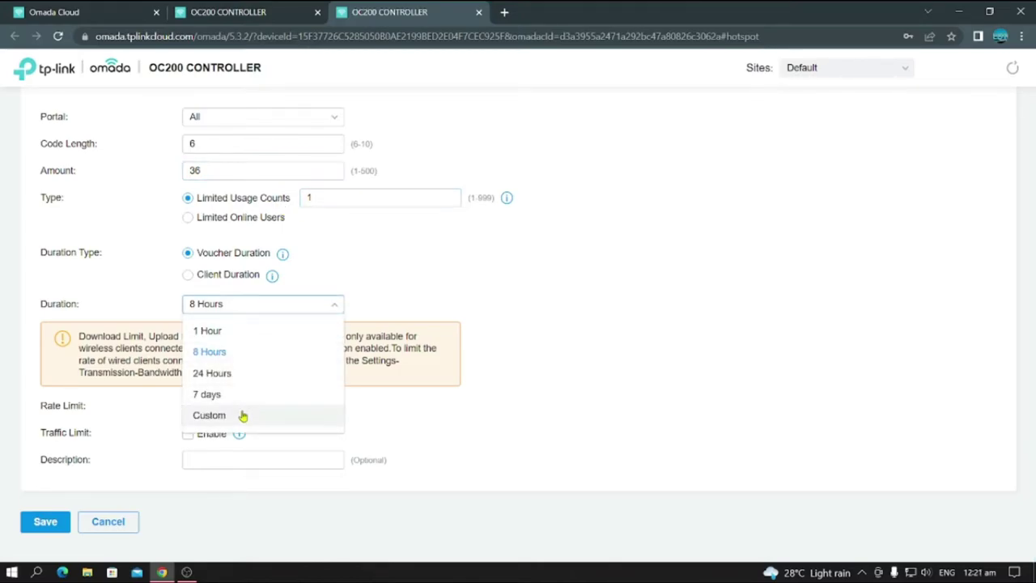
pyautogui.click(242, 415)
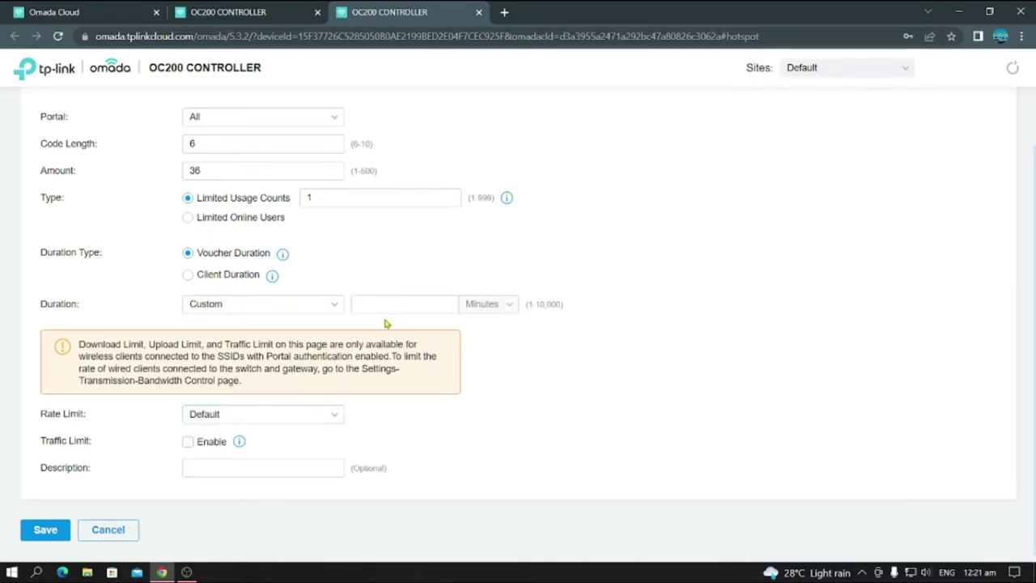
pyautogui.click(510, 304)
pyautogui.click(482, 351)
# Apply a custom rate limit with a download limit of 3000 Kbps and an upload limit of 5000 Kbps.
pyautogui.scroll(-1, 391, 303)
pyautogui.click(324, 409)
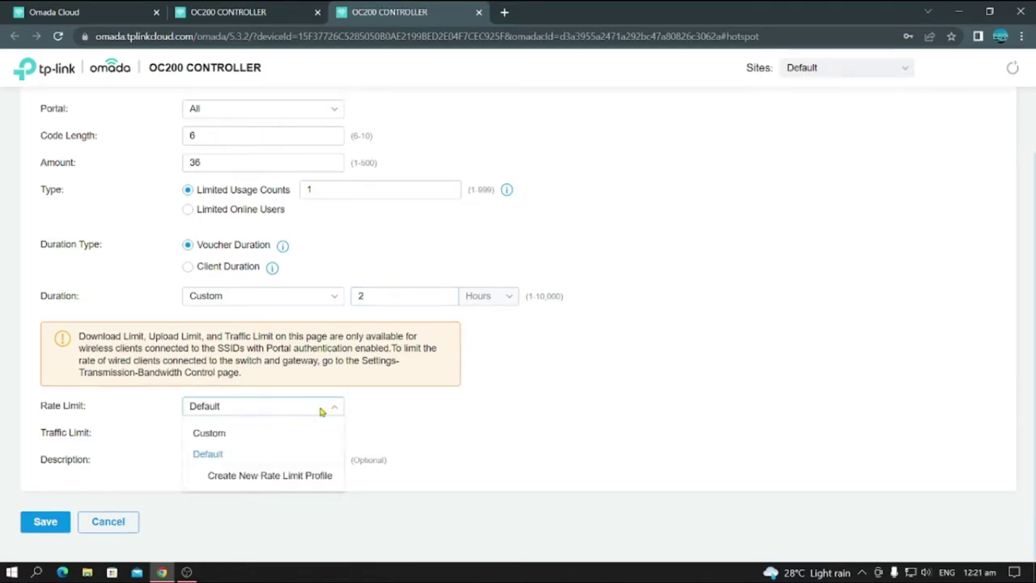
pyautogui.click(255, 435)
pyautogui.scroll(-1, 255, 429)
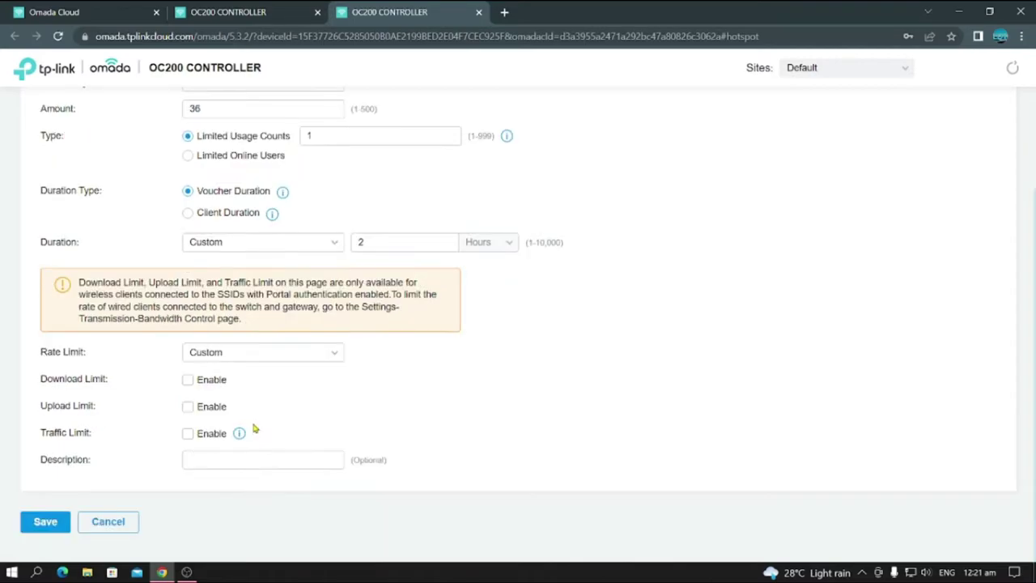
pyautogui.click(189, 381)
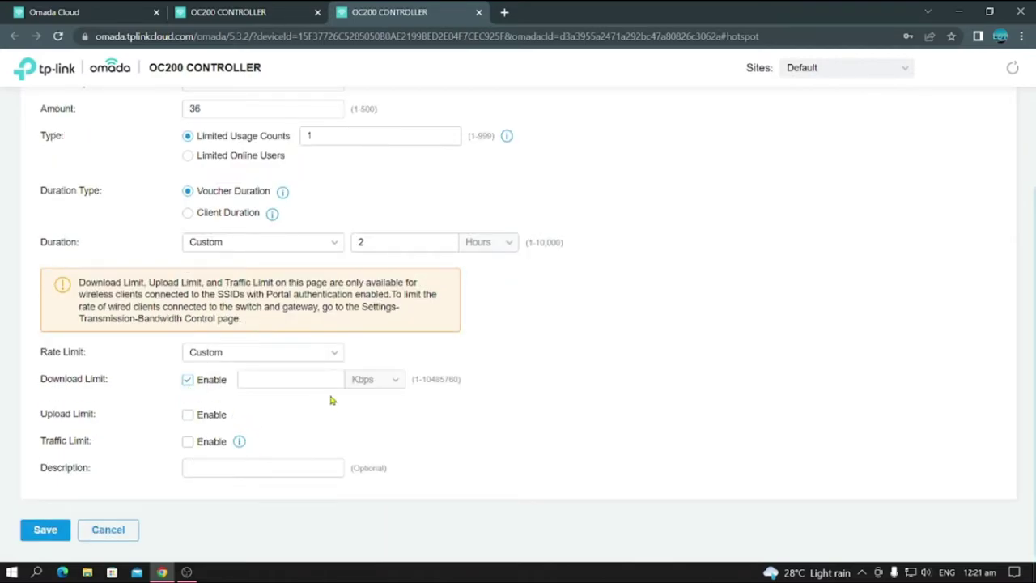
pyautogui.click(285, 379)
pyautogui.write('3000')
pyautogui.click(189, 415)
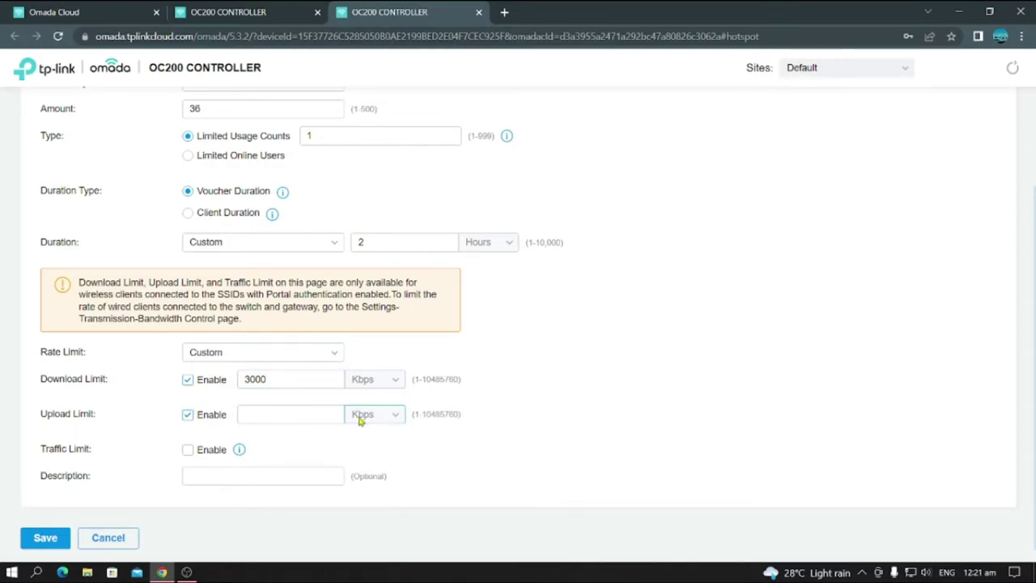
pyautogui.click(314, 416)
pyautogui.write('5000')
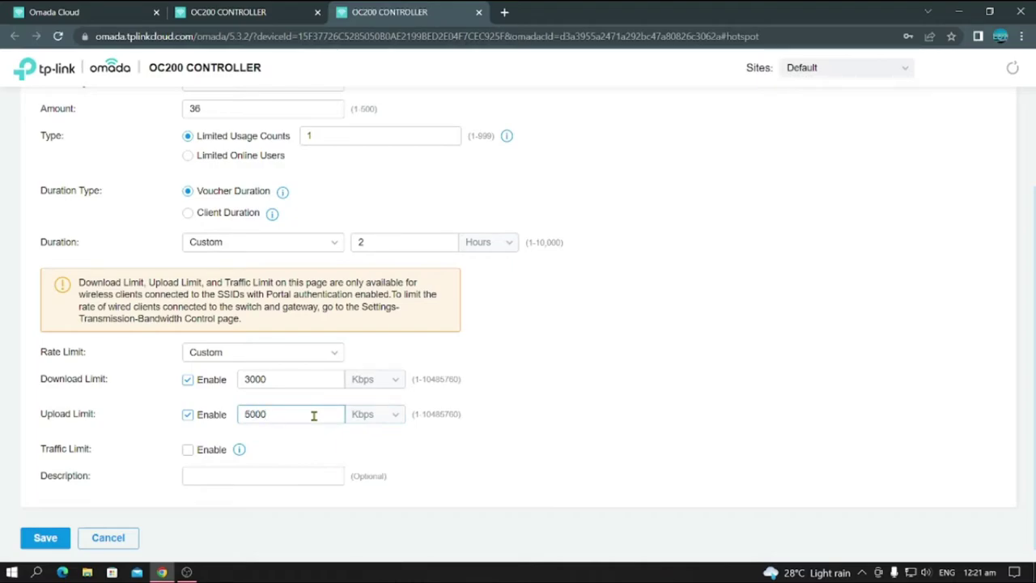
# Enter NGAYON as the description, save the voucher batch and dismiss the browser's password warning.
pyautogui.scroll(-1, 406, 449)
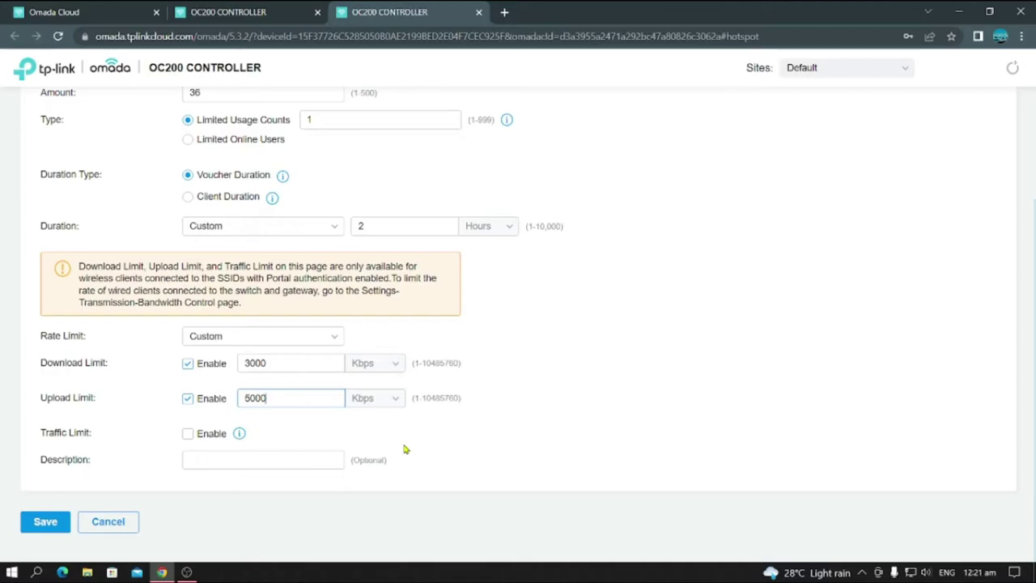
pyautogui.click(264, 460)
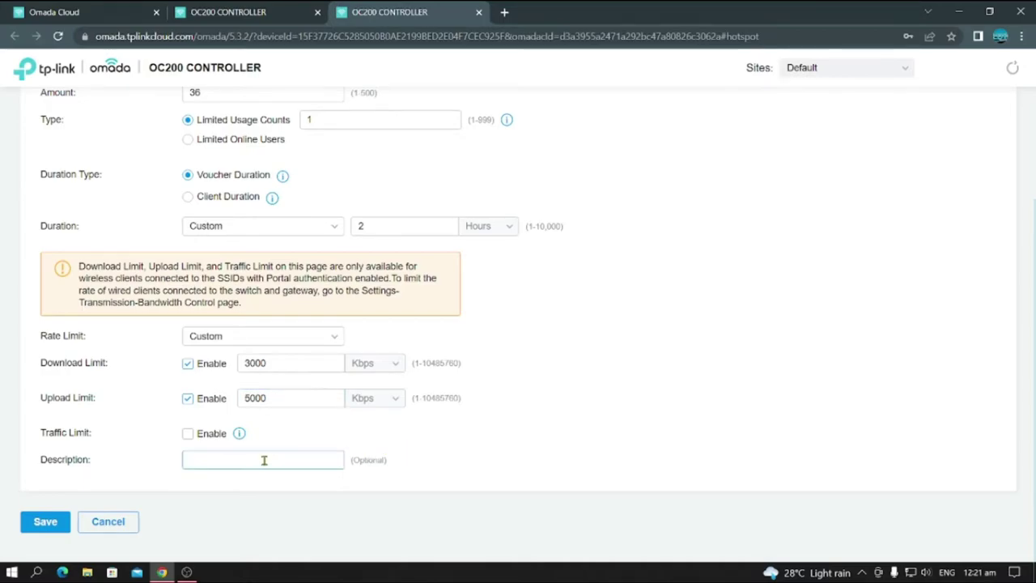
pyautogui.write('NGAYON')
pyautogui.scroll(3, 330, 274)
pyautogui.click(230, 216)
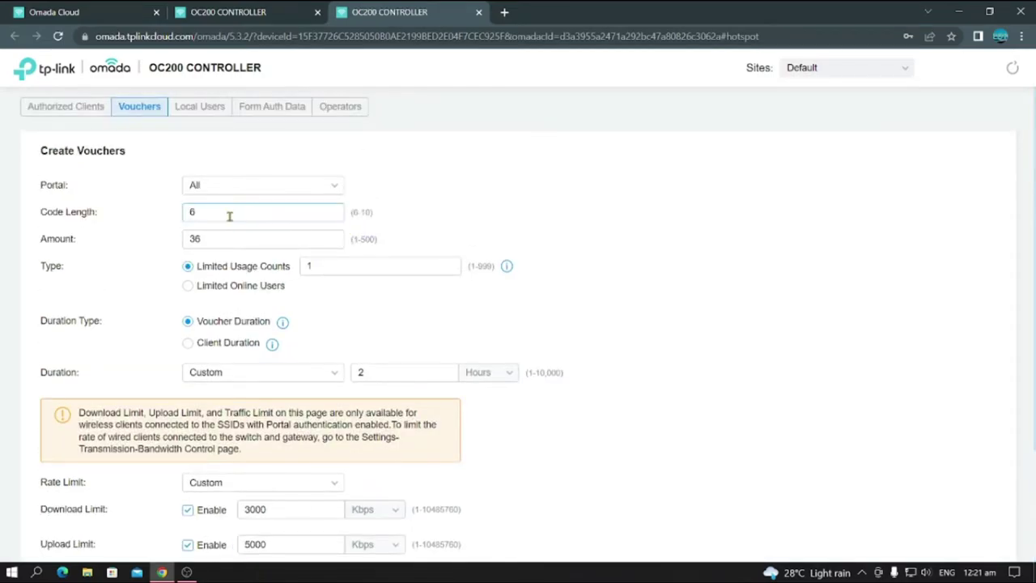
pyautogui.click(208, 241)
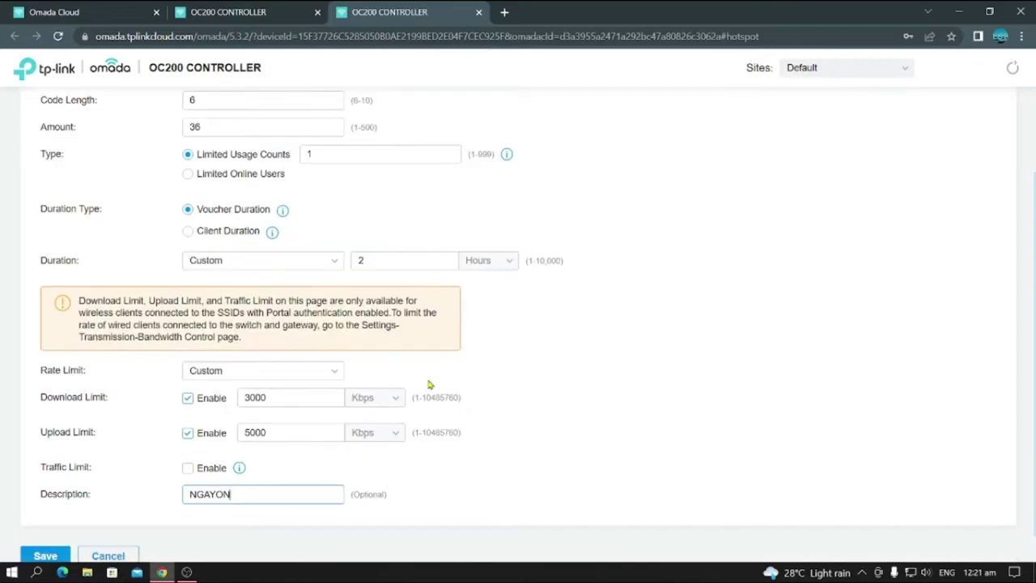
pyautogui.scroll(-1, 429, 385)
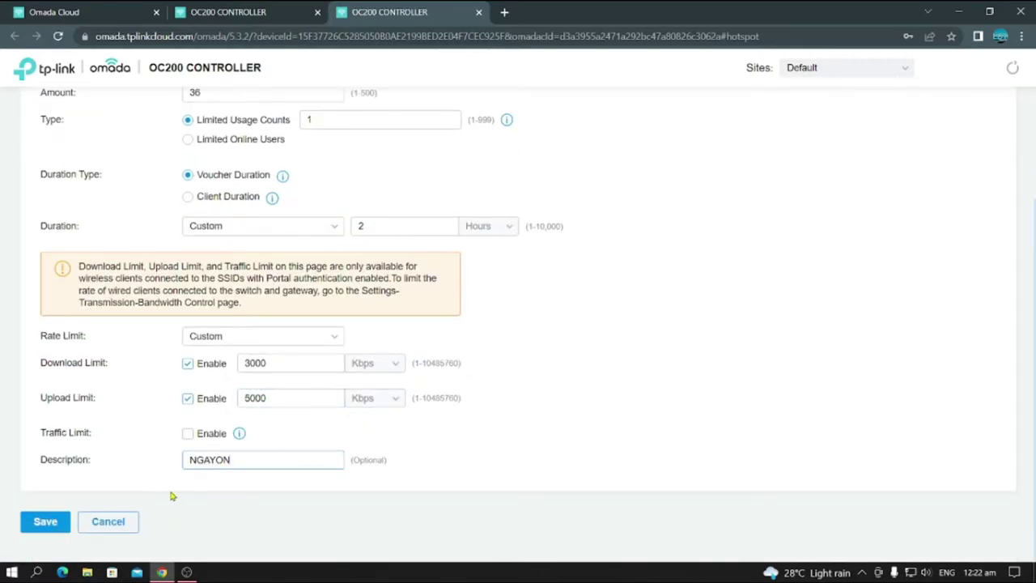
pyautogui.click(46, 523)
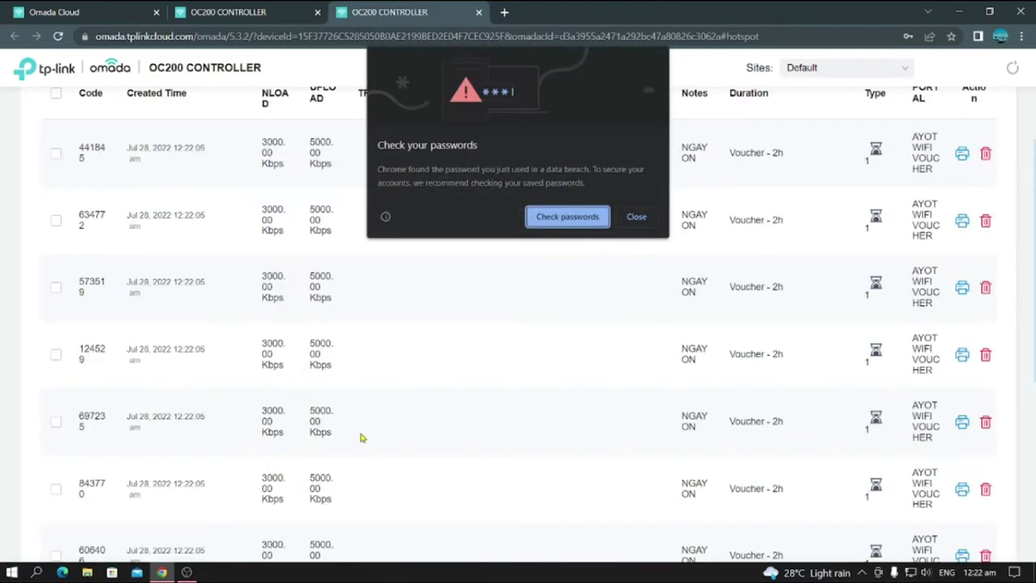
pyautogui.click(636, 217)
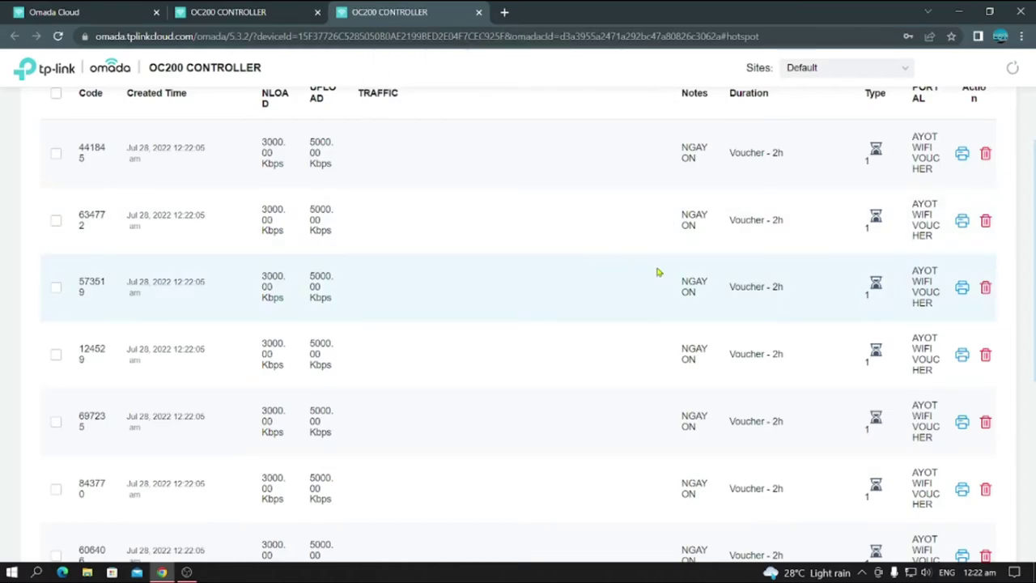
# Review the newly created vouchers and select all of them on the first page of the list.
pyautogui.scroll(-4, 558, 281)
pyautogui.scroll(4, 559, 282)
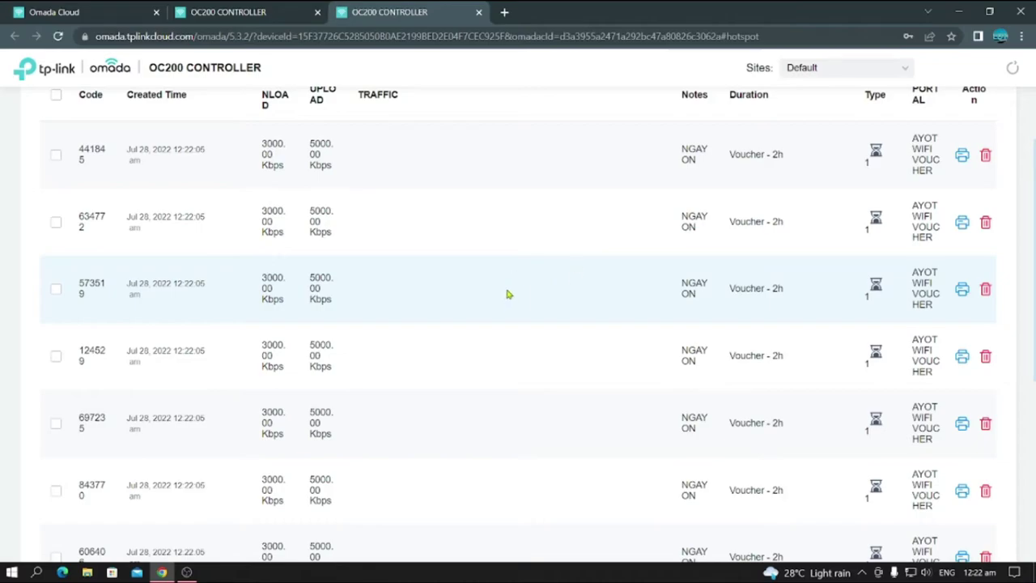
pyautogui.scroll(2, 510, 290)
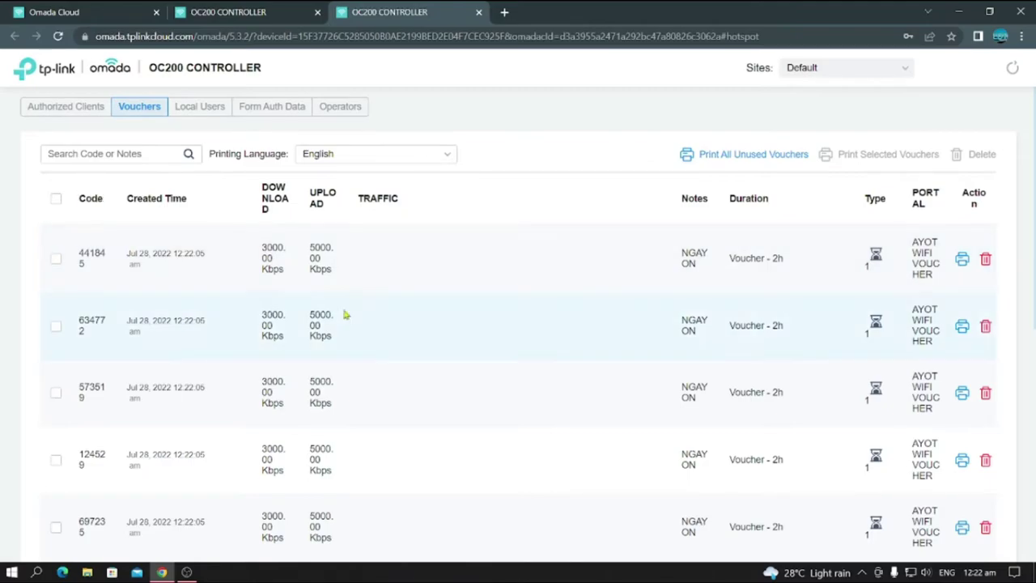
pyautogui.scroll(-5, 343, 313)
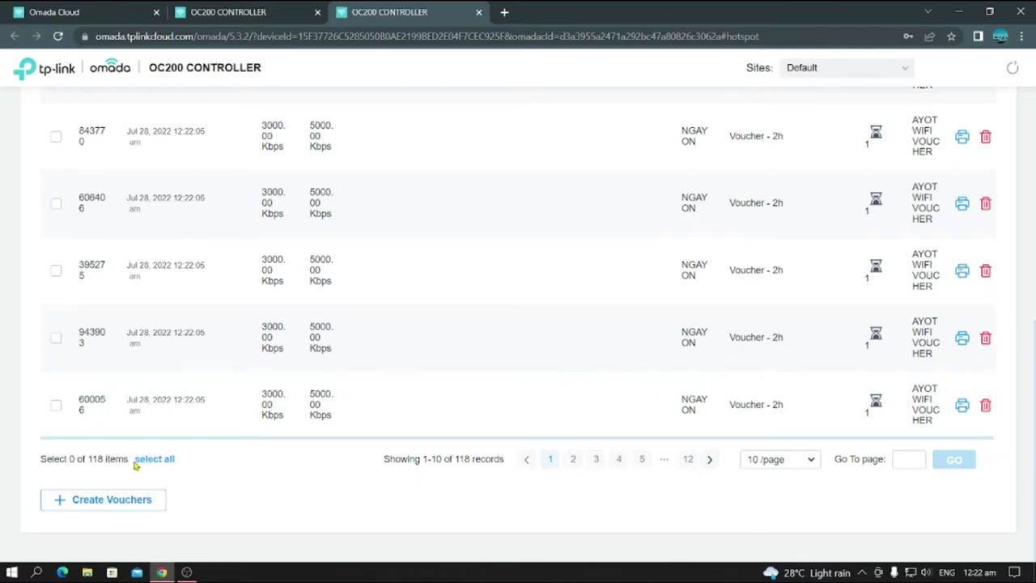
pyautogui.scroll(3, 126, 419)
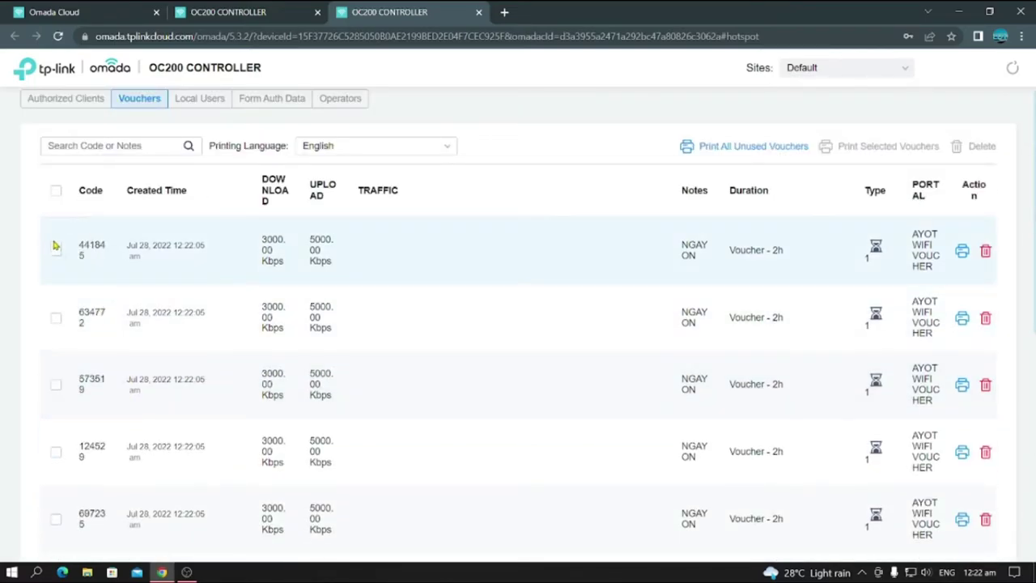
pyautogui.click(56, 190)
# Add all vouchers on the second page of the list to the selection.
pyautogui.scroll(-5, 203, 354)
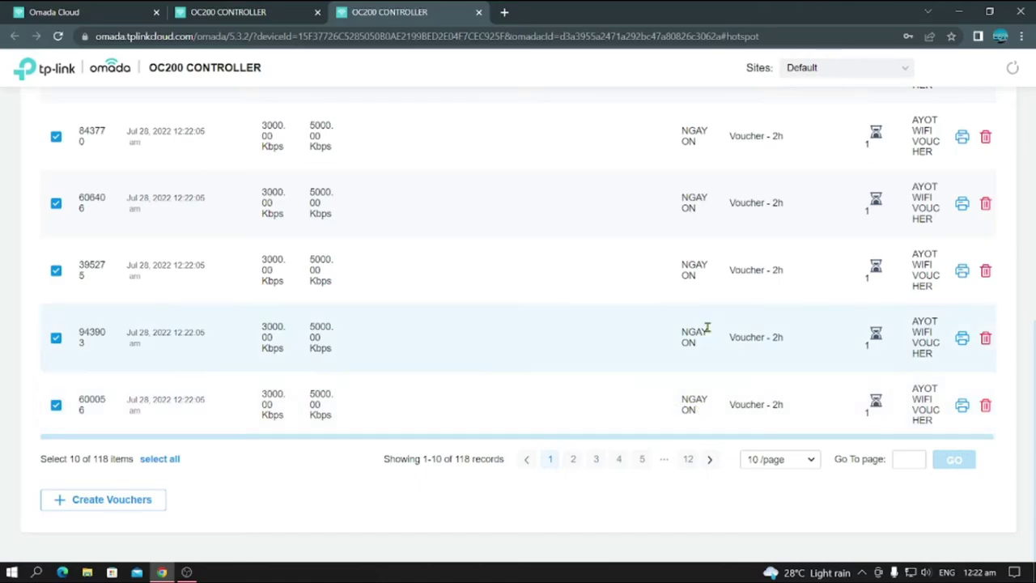
pyautogui.click(574, 458)
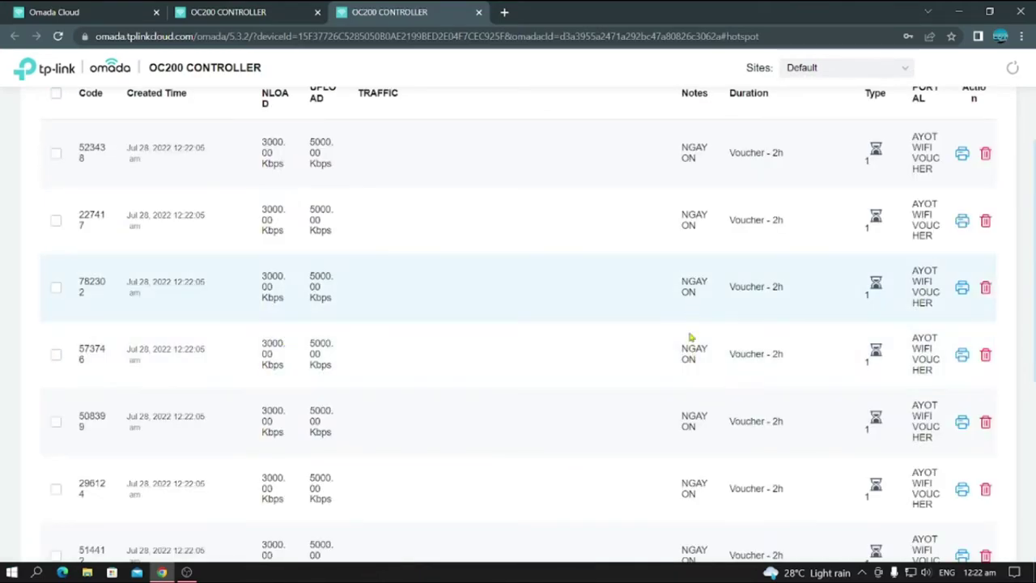
pyautogui.scroll(2, 178, 201)
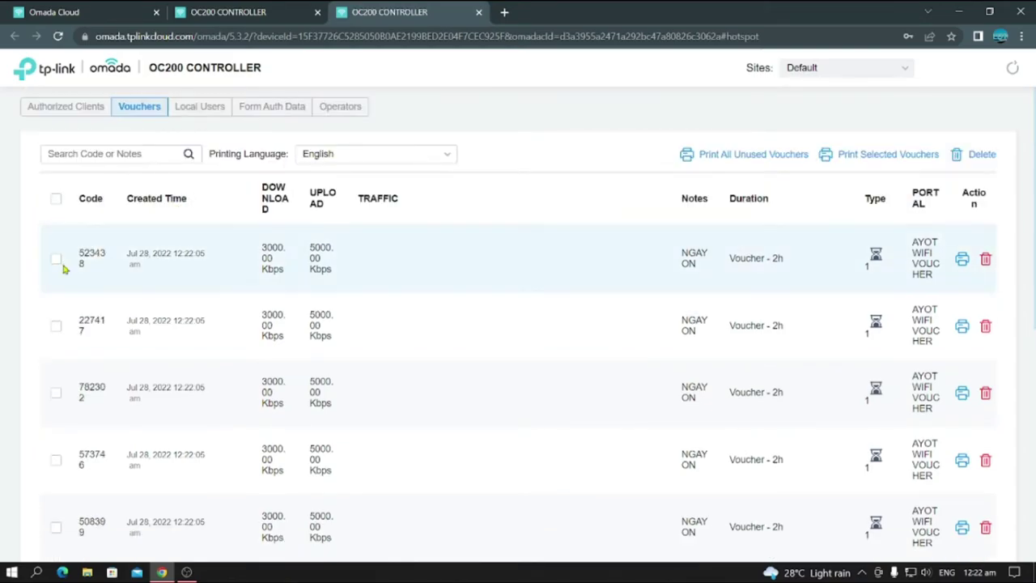
pyautogui.click(56, 198)
# Add all vouchers on the third page of the list to the selection.
pyautogui.scroll(-5, 652, 398)
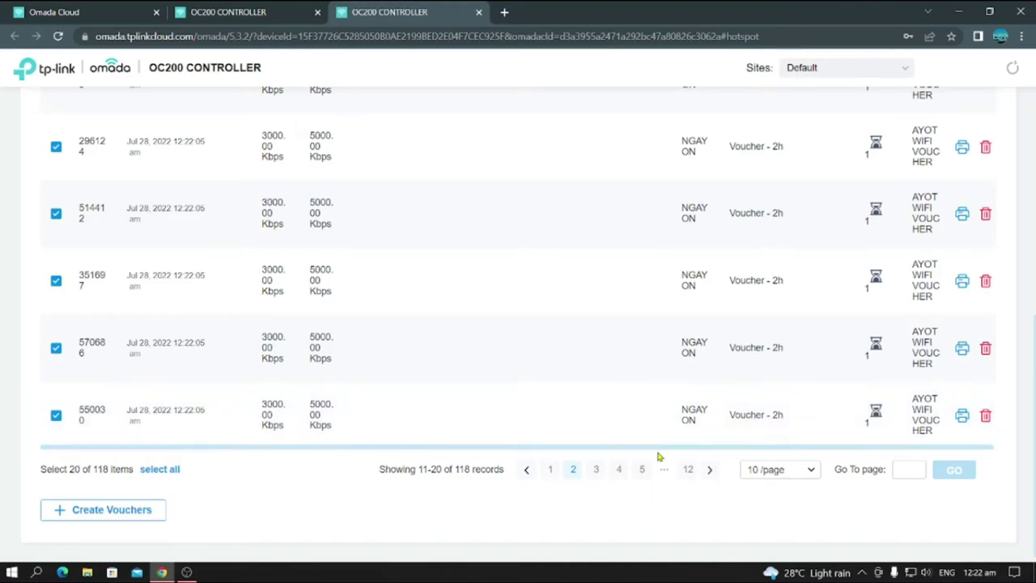
pyautogui.click(596, 469)
pyautogui.scroll(1, 547, 361)
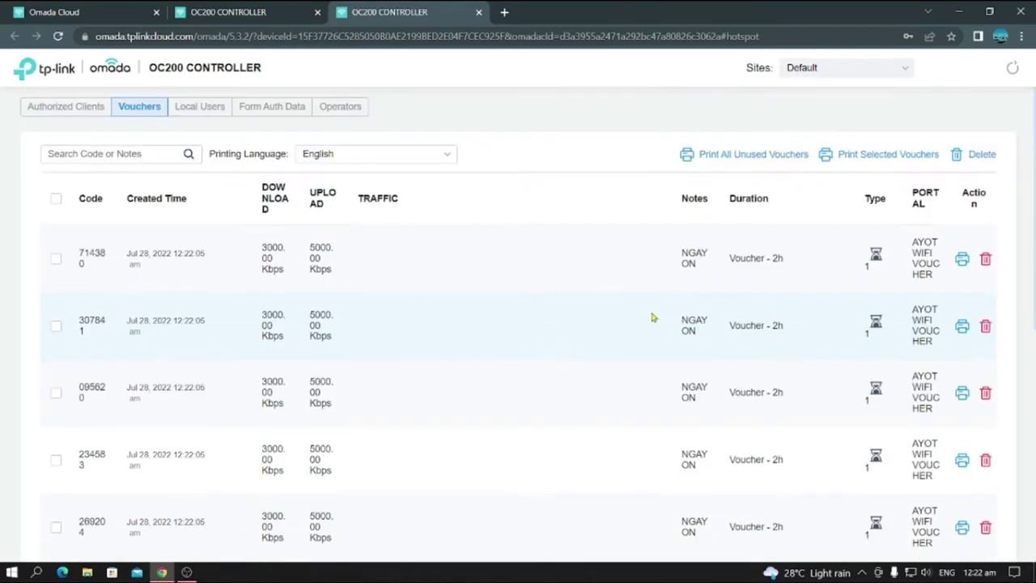
pyautogui.click(55, 202)
# Add only the six two-hour vouchers with the note NGAYON on the fourth page to the selection.
pyautogui.scroll(-5, 118, 317)
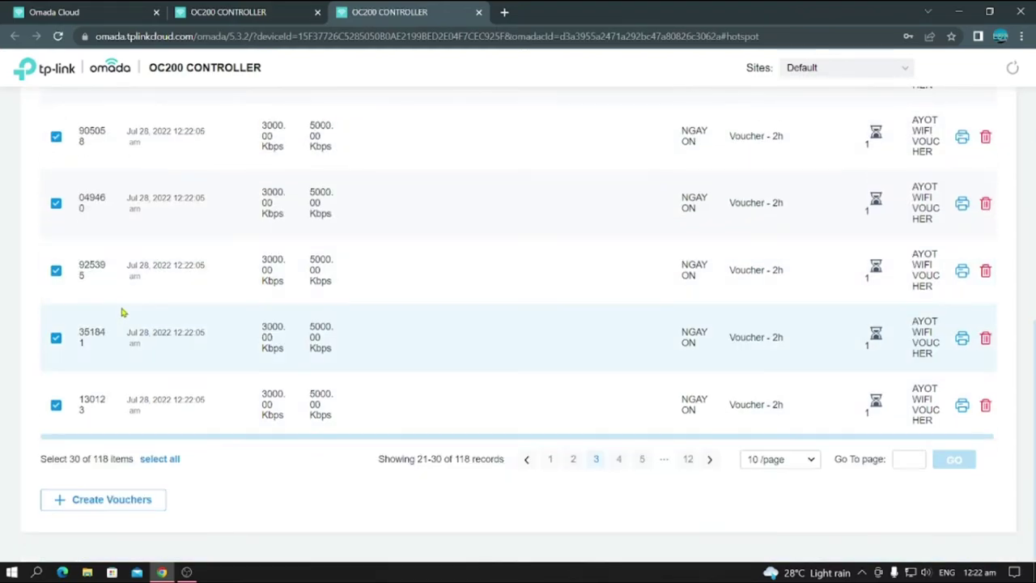
pyautogui.click(618, 461)
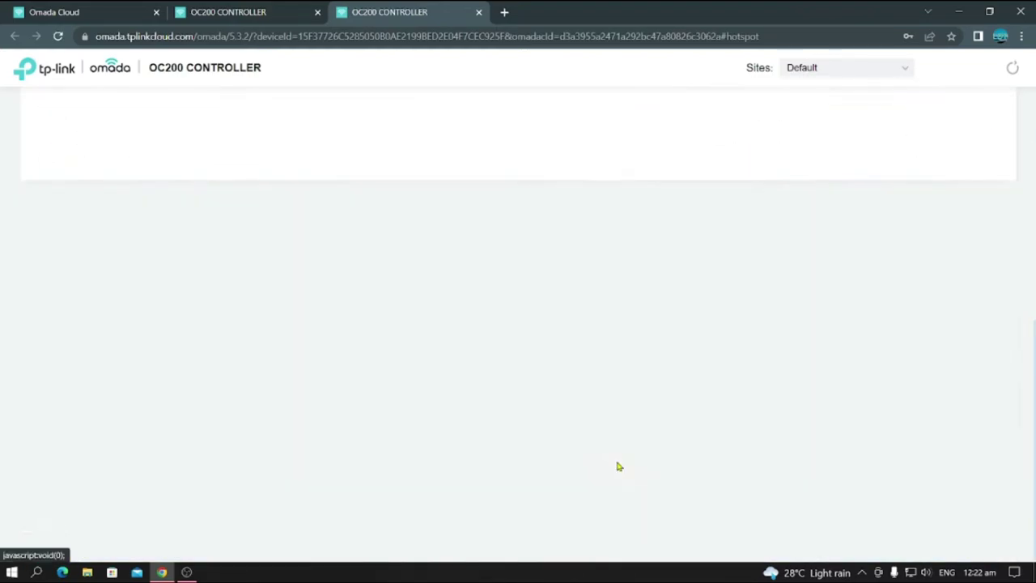
pyautogui.scroll(2, 558, 380)
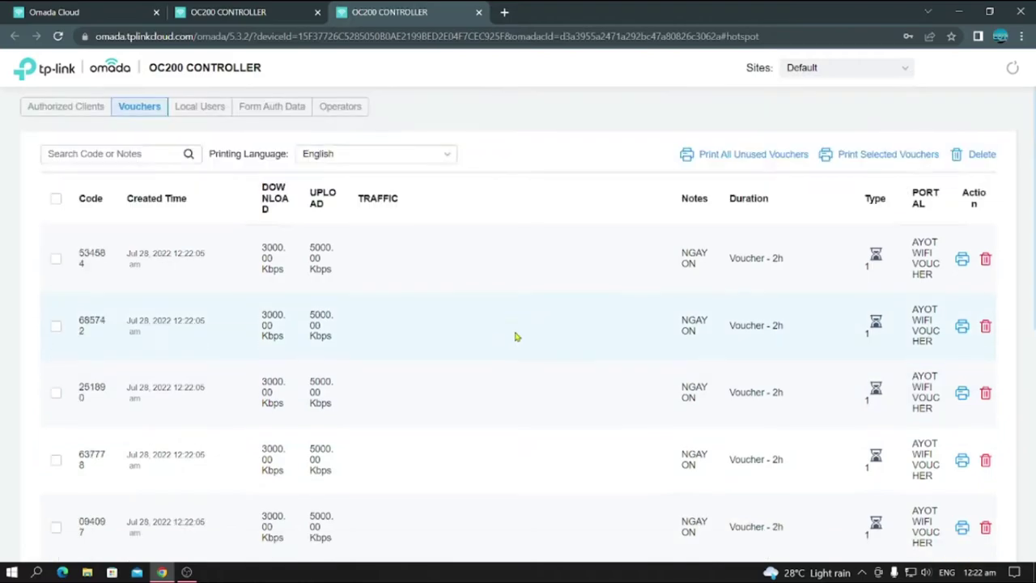
pyautogui.click(56, 261)
pyautogui.click(56, 325)
pyautogui.scroll(-1, 60, 328)
pyautogui.click(56, 284)
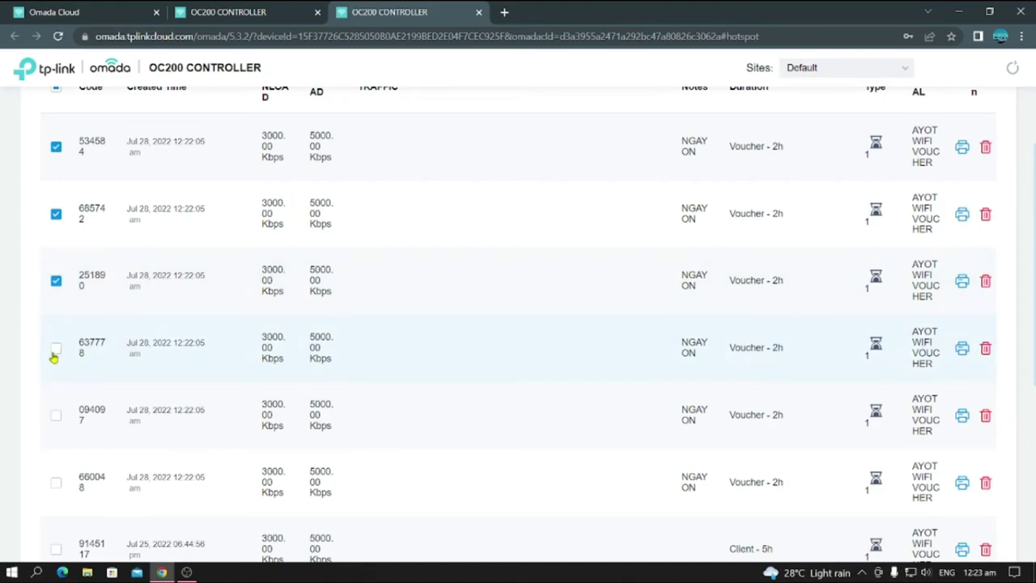
pyautogui.click(56, 348)
pyautogui.click(56, 415)
pyautogui.scroll(-2, 56, 414)
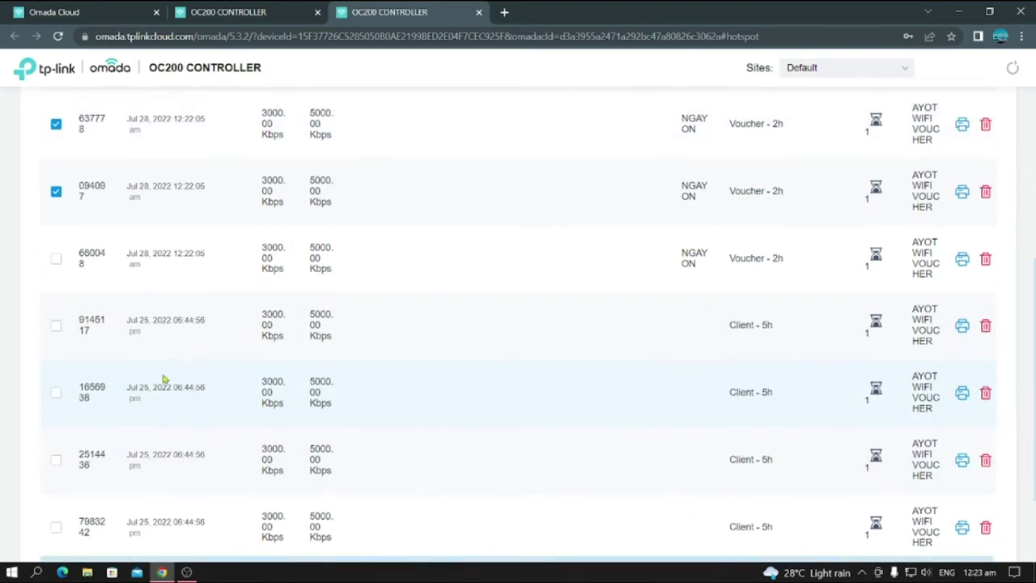
pyautogui.click(57, 261)
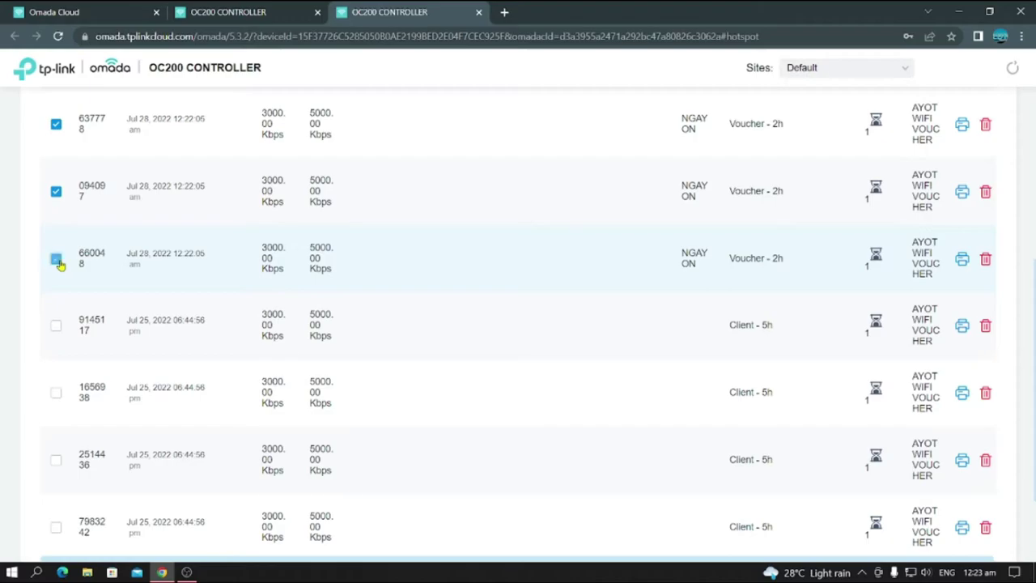
# Open the print preview for the selected vouchers and look through both preview pages.
pyautogui.scroll(5, 696, 283)
pyautogui.scroll(-3, 687, 300)
pyautogui.scroll(3, 689, 316)
pyautogui.scroll(-1, 585, 323)
pyautogui.scroll(1, 586, 325)
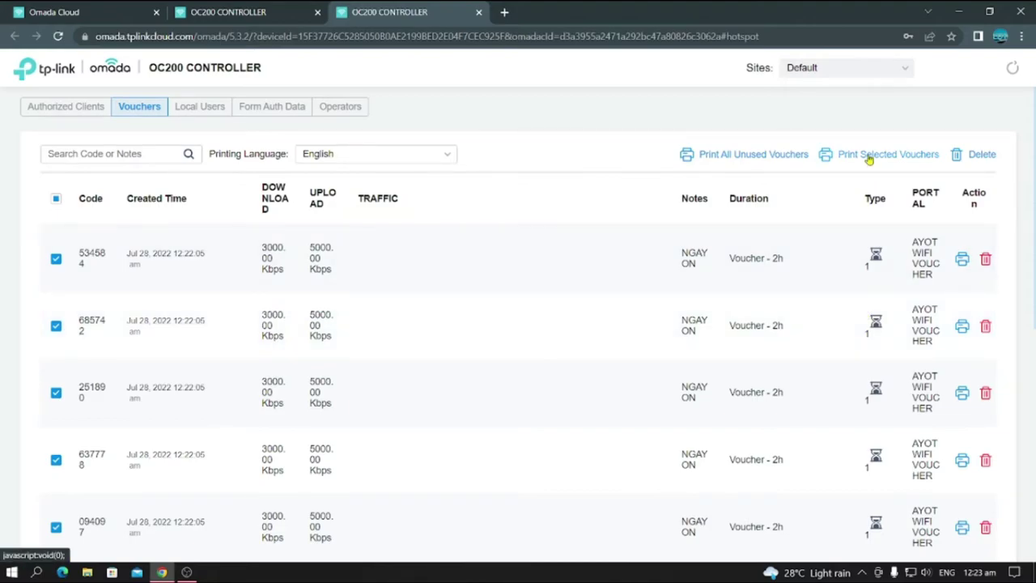
pyautogui.click(868, 159)
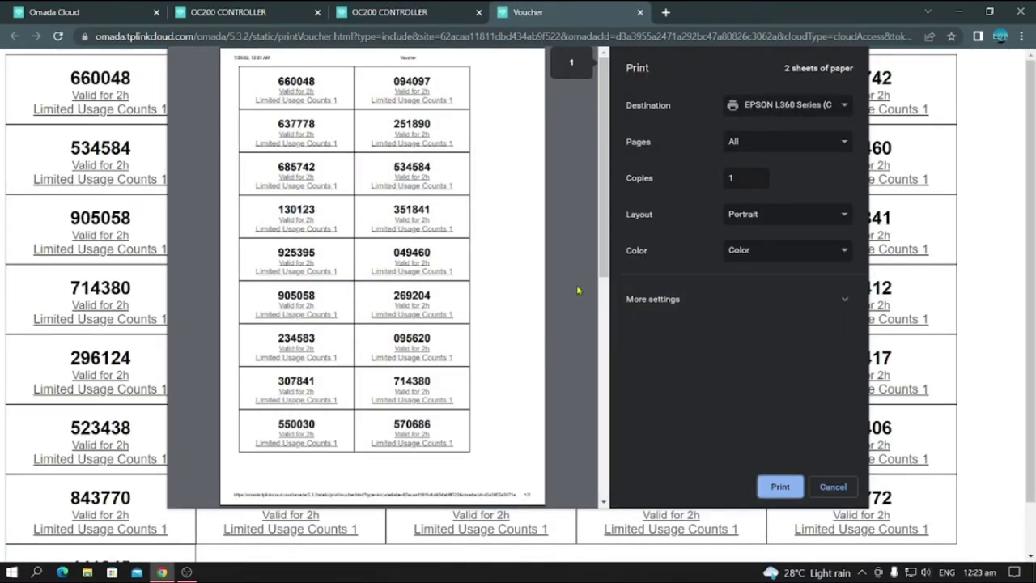
pyautogui.scroll(-5, 578, 290)
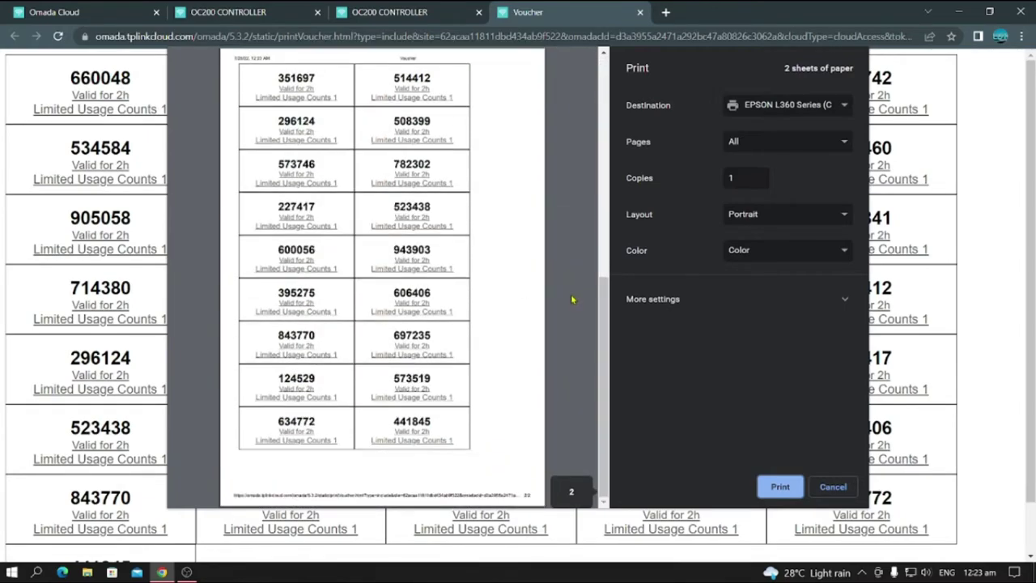
pyautogui.scroll(5, 572, 299)
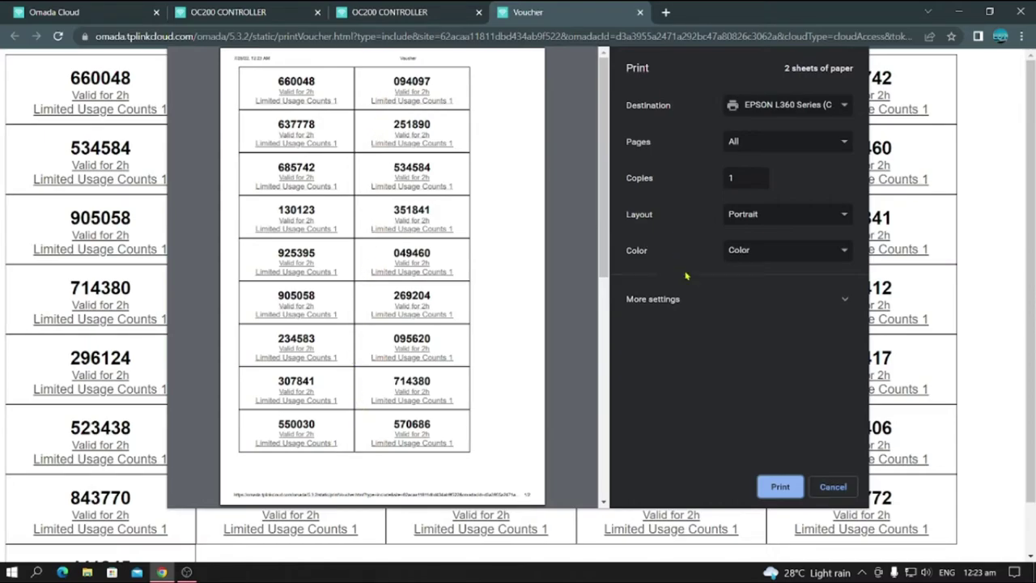
# Set the print color to Black and white and check the page range and printer destination options.
pyautogui.click(834, 252)
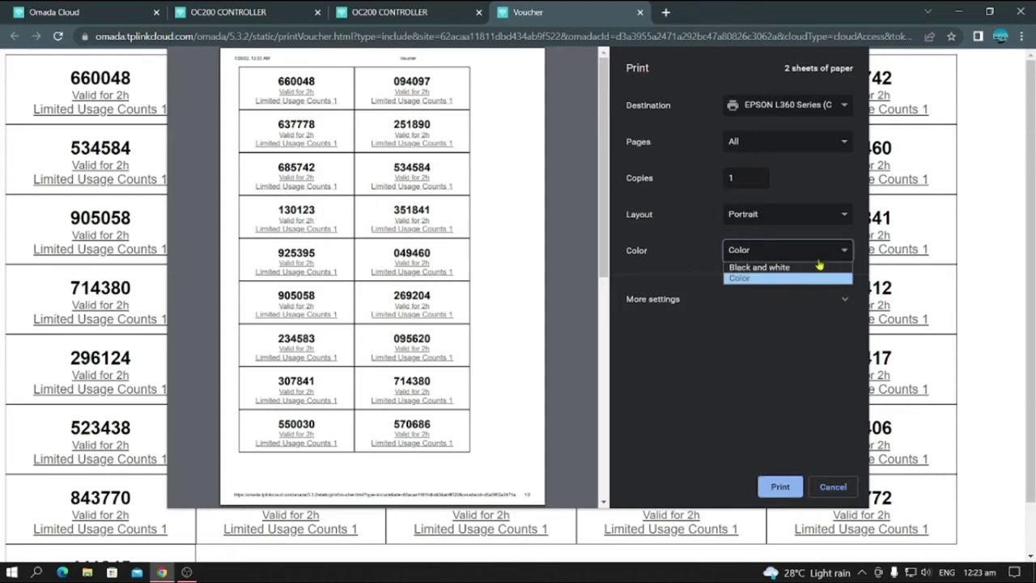
pyautogui.click(817, 267)
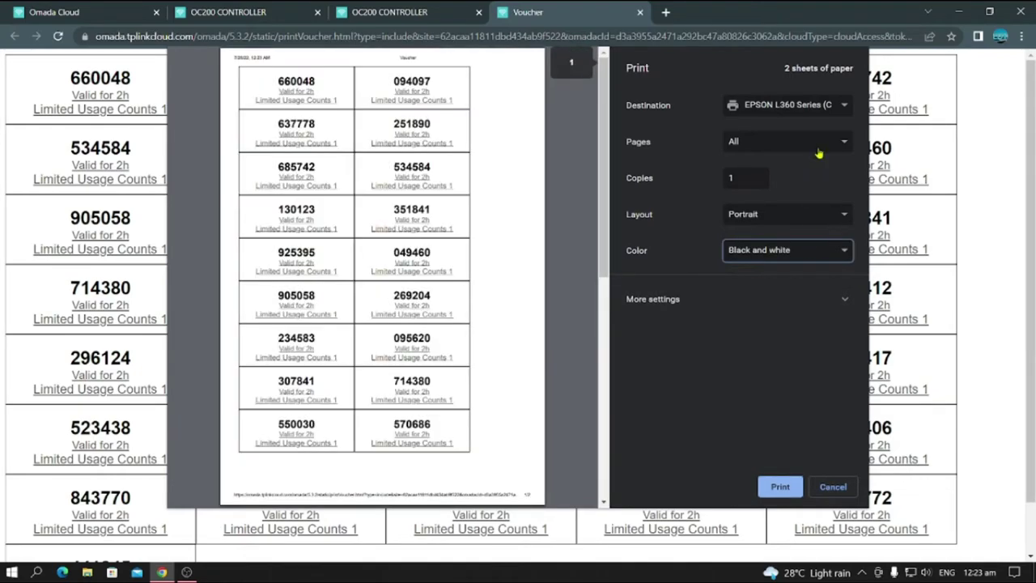
pyautogui.click(827, 144)
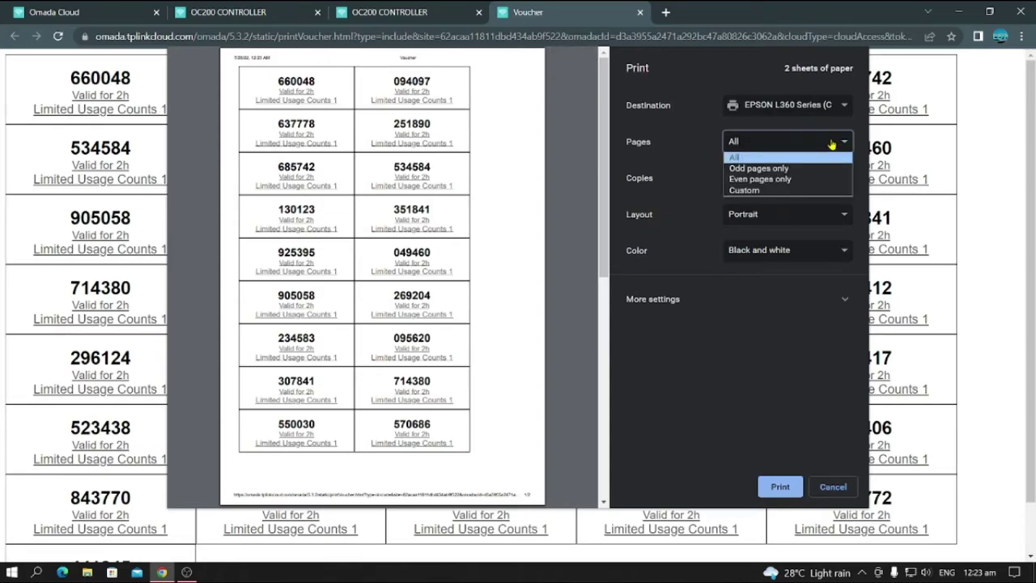
pyautogui.click(831, 144)
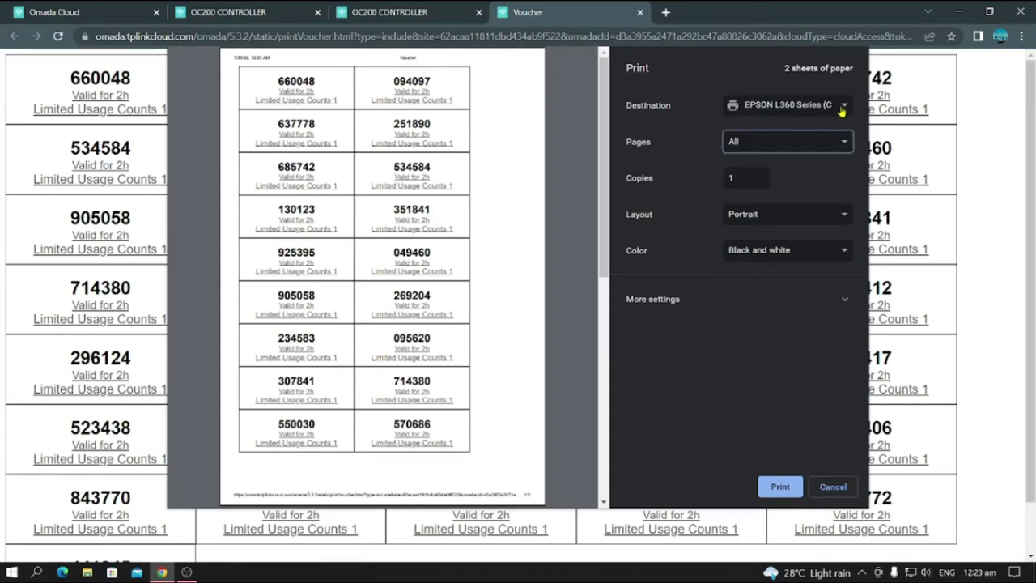
pyautogui.click(841, 110)
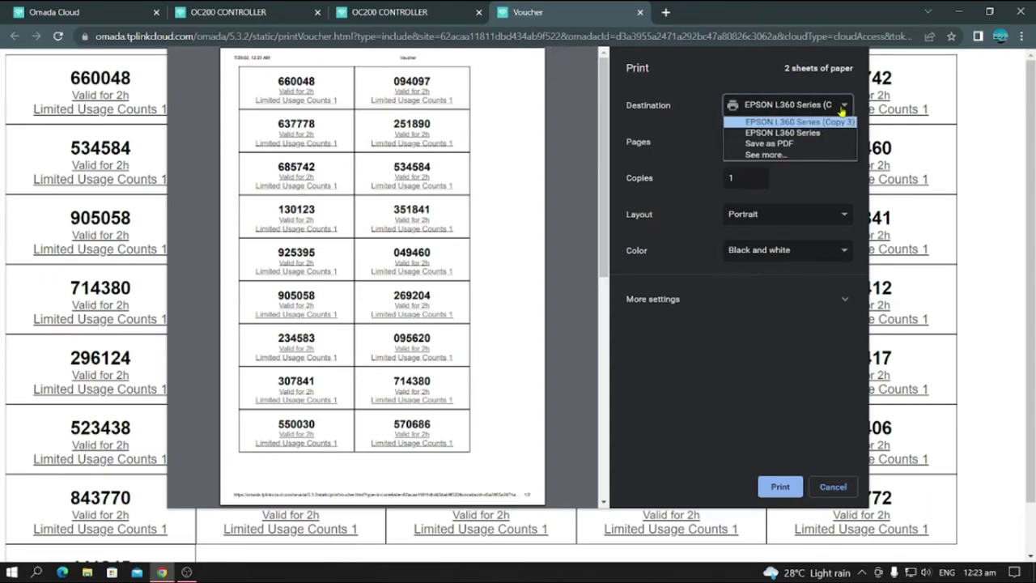
pyautogui.click(841, 108)
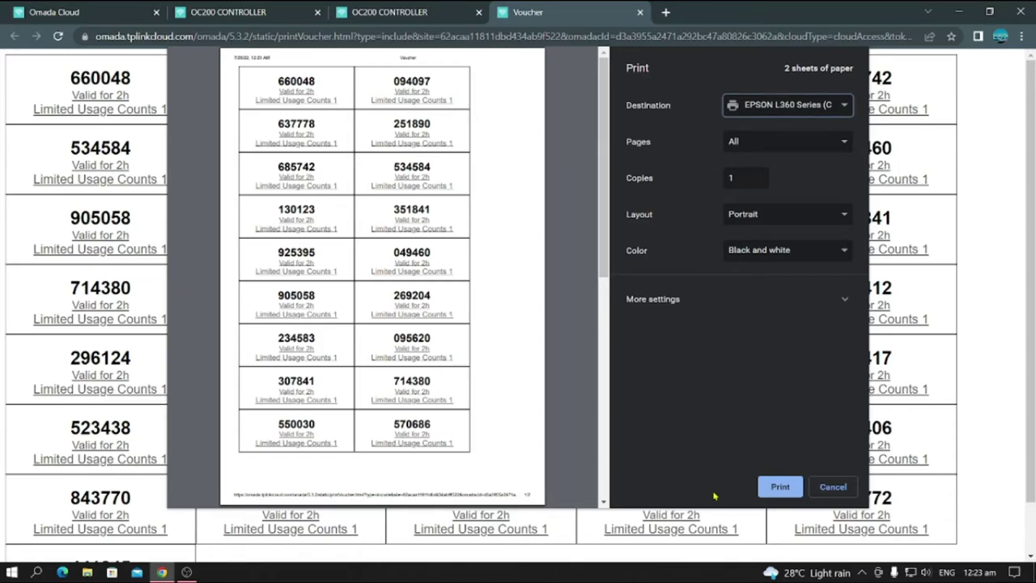